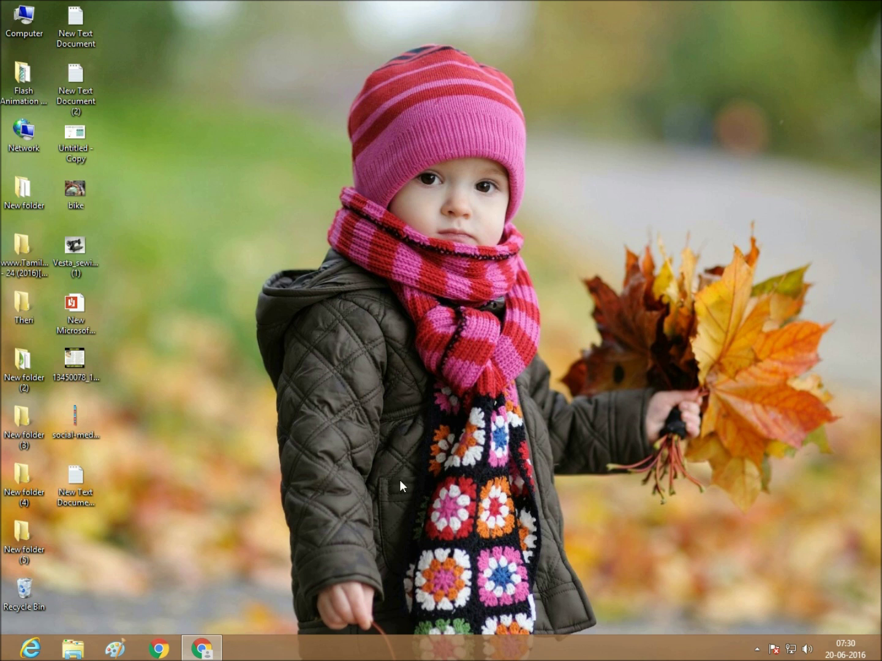
- Bring the Chrome window showing Google Drive's My Drive to the front
left_click(202, 648)
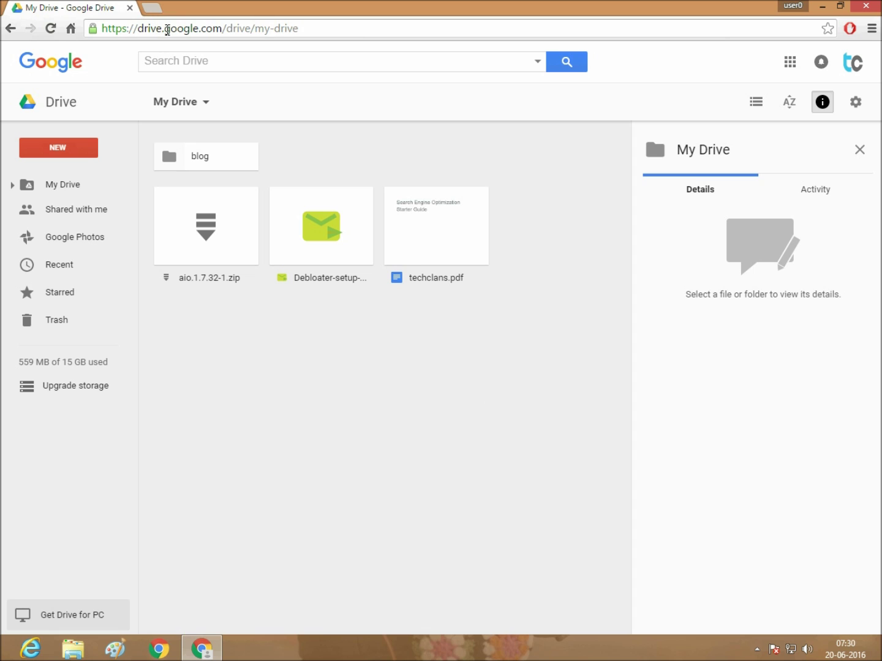
- Select techclans.pdf in My Drive and open it with Google Docs
left_click(853, 62)
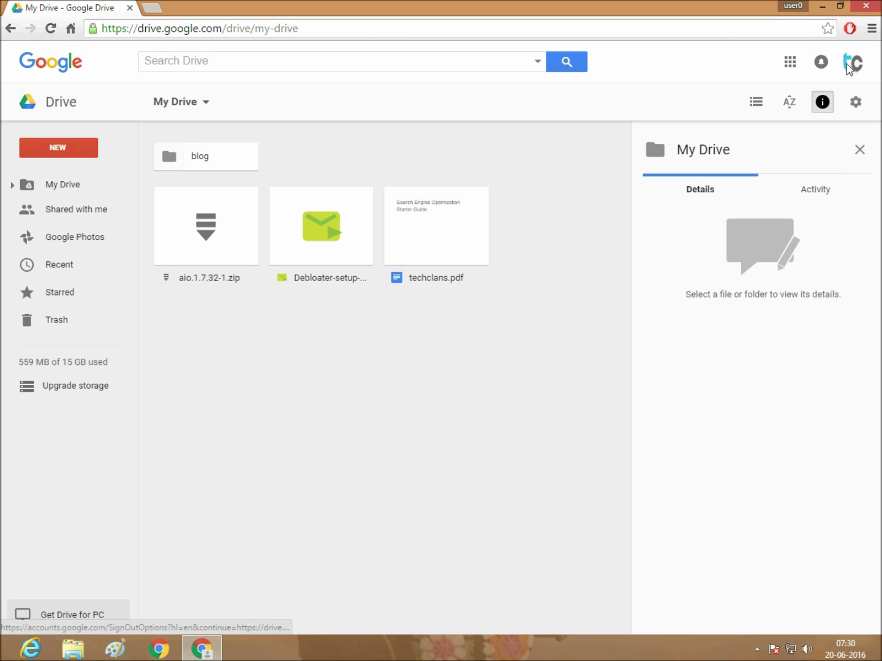
left_click(60, 147)
left_click(293, 426)
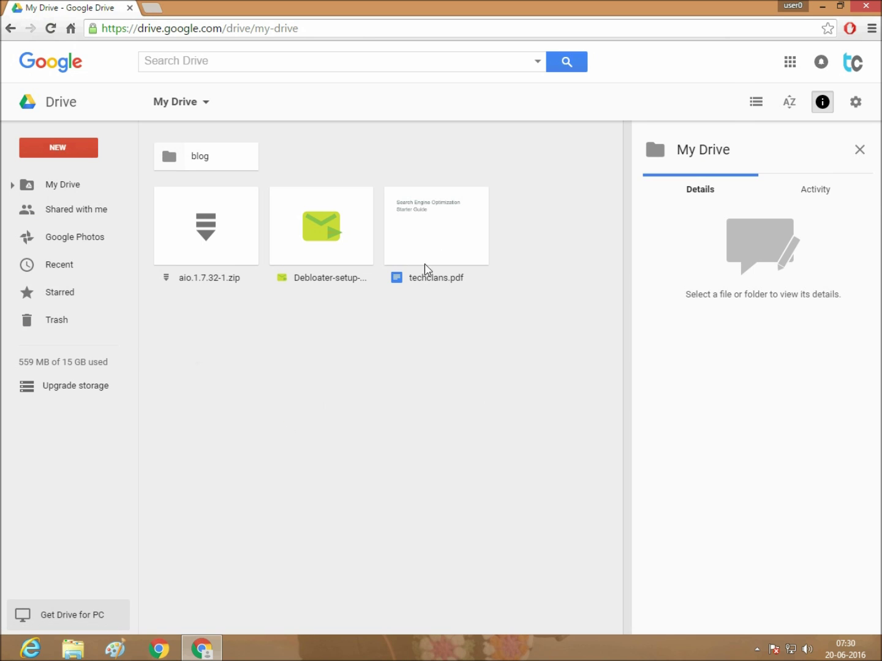
left_click(432, 240)
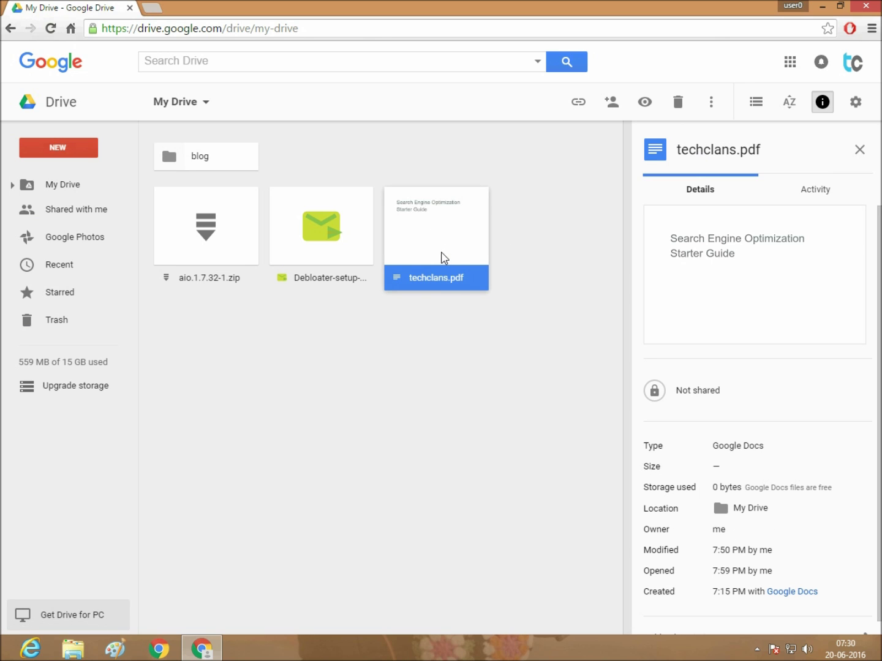
right_click(441, 257)
mouse_move(498, 293)
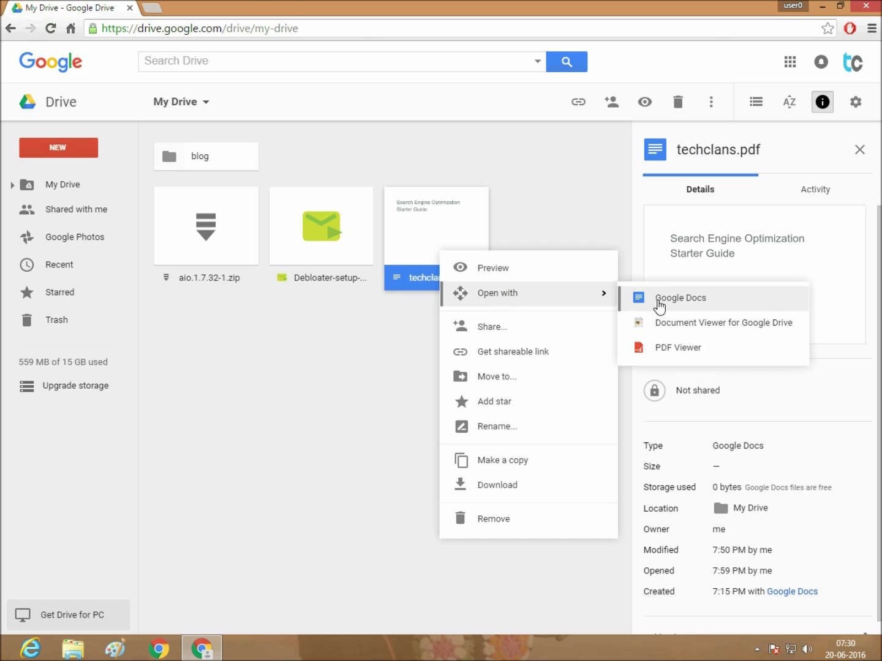
left_click(659, 300)
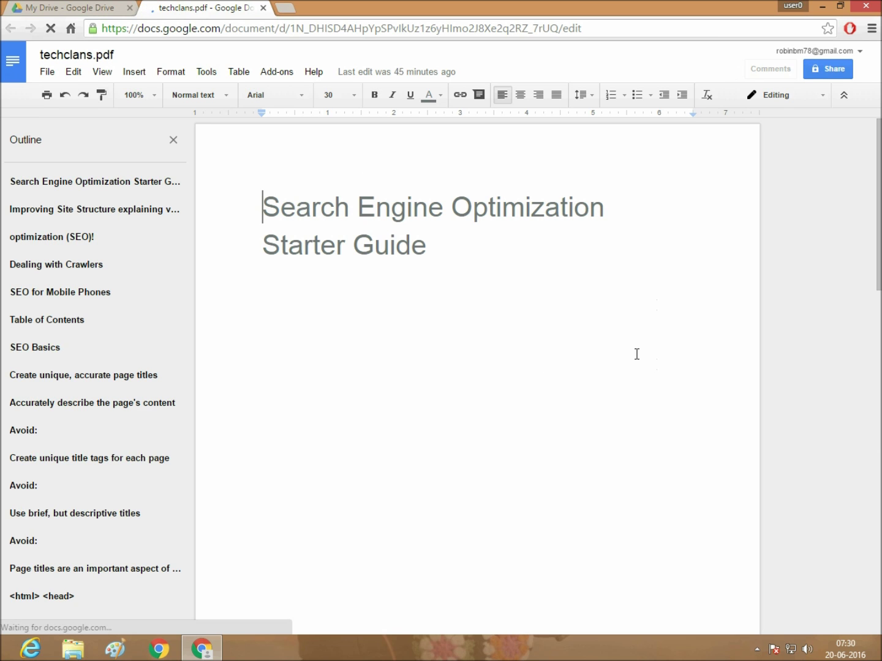
scroll(469, 252, "down", 2)
scroll(468, 251, "down", 3)
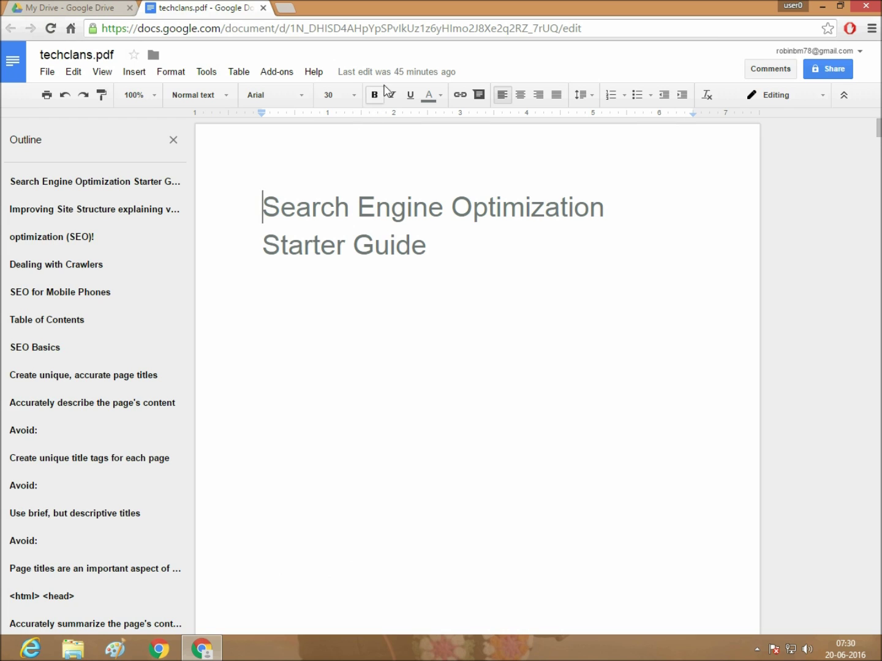
- Remove '/edit' from the Docs address, select the whole address, and close the tab
left_click_drag(564, 29, 593, 29)
key("BackSpace")
key("BackSpace")
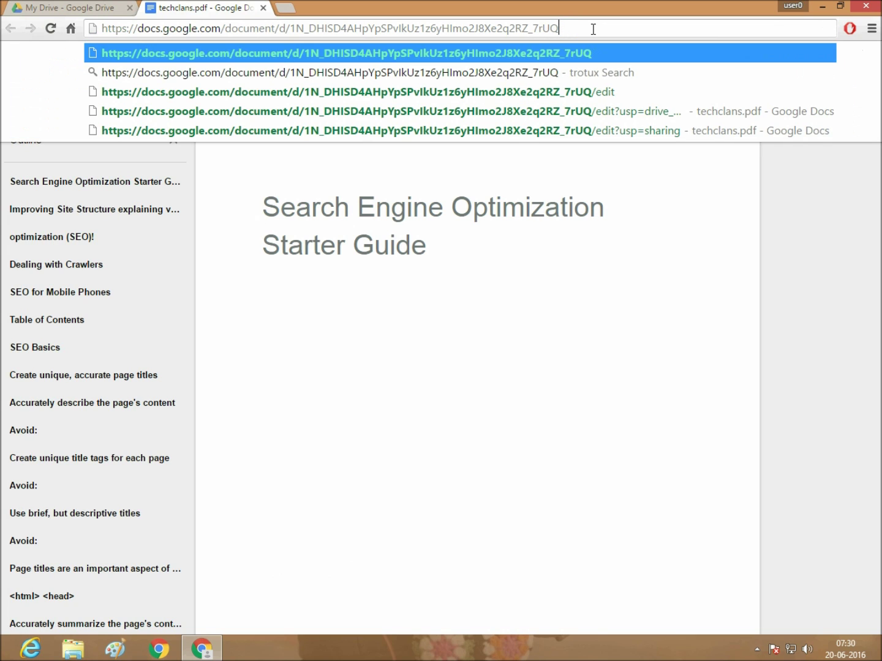
key("ctrl+a")
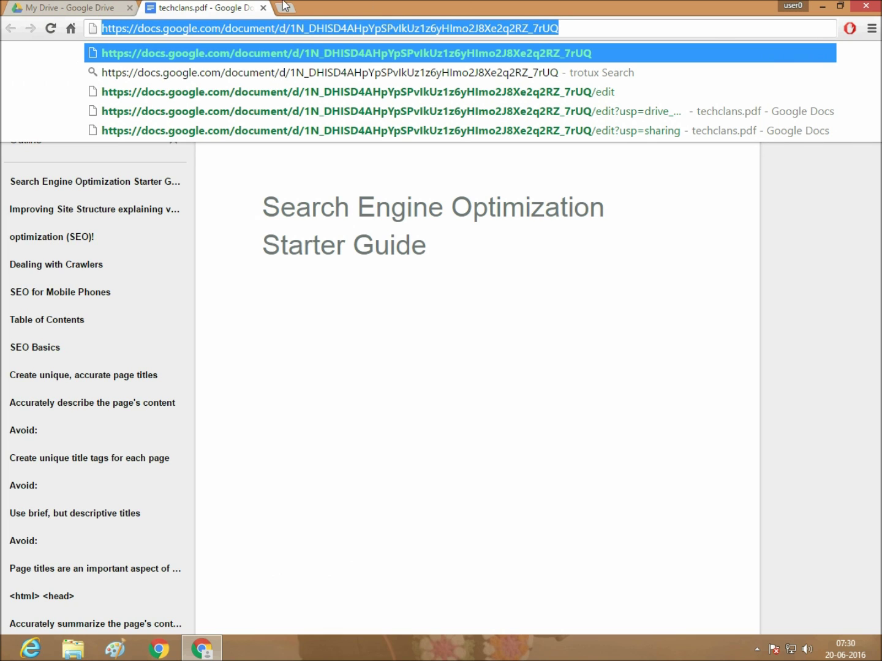
left_click(262, 8)
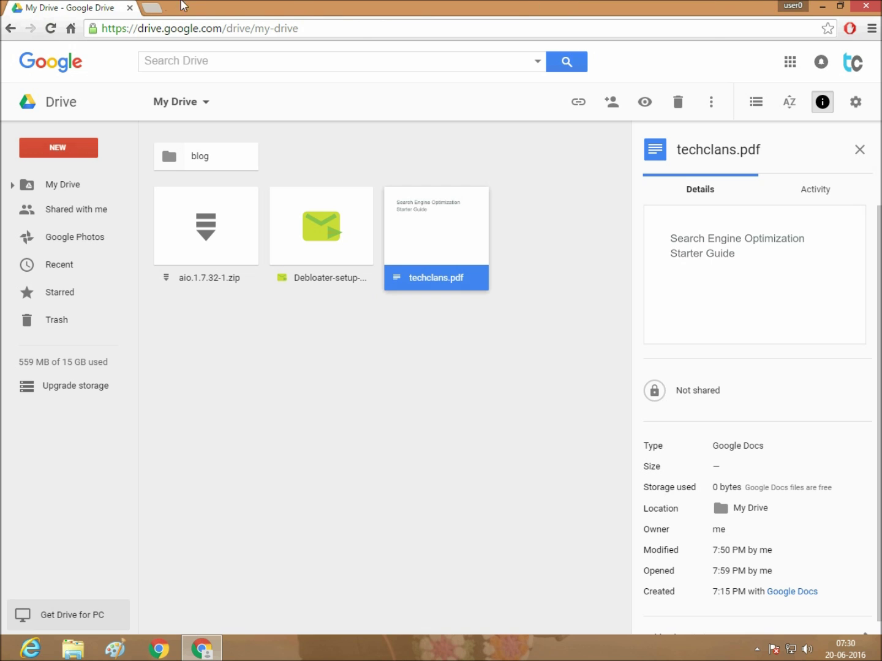
- Go to blogger.com in a new tab and start a new TECH CLANS post
left_click(162, 7)
type("b")
key("Return")
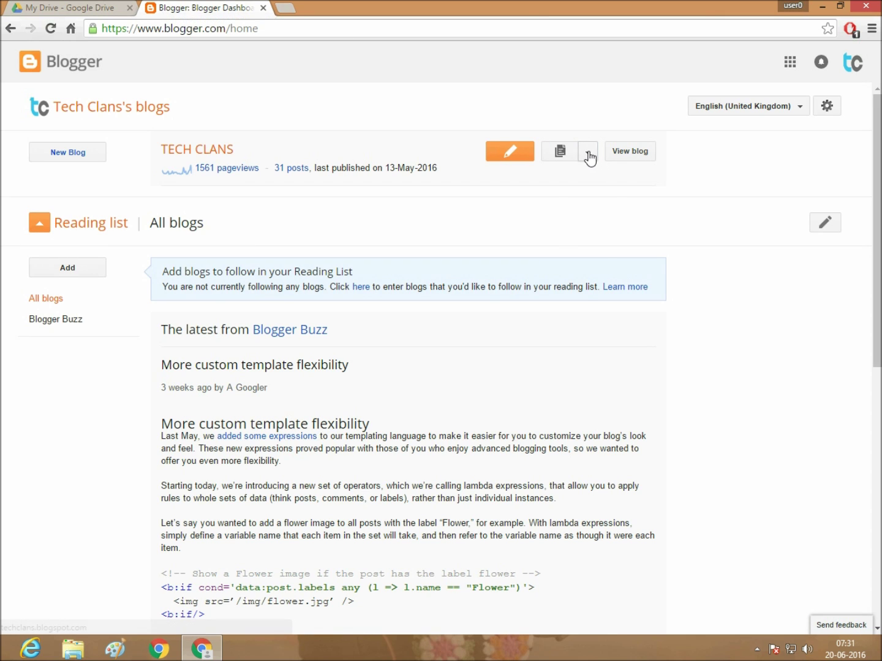
left_click(588, 153)
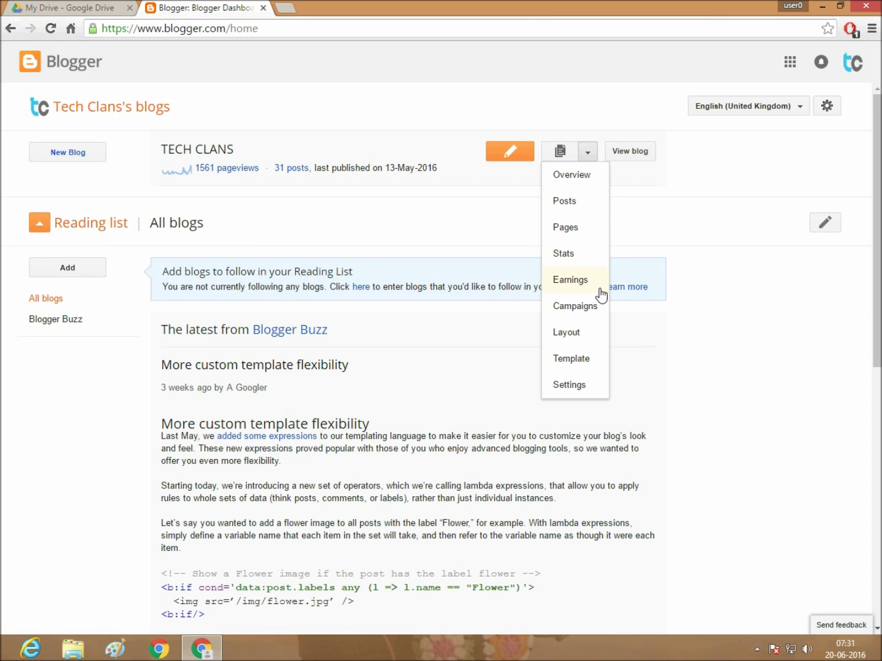
left_click(572, 200)
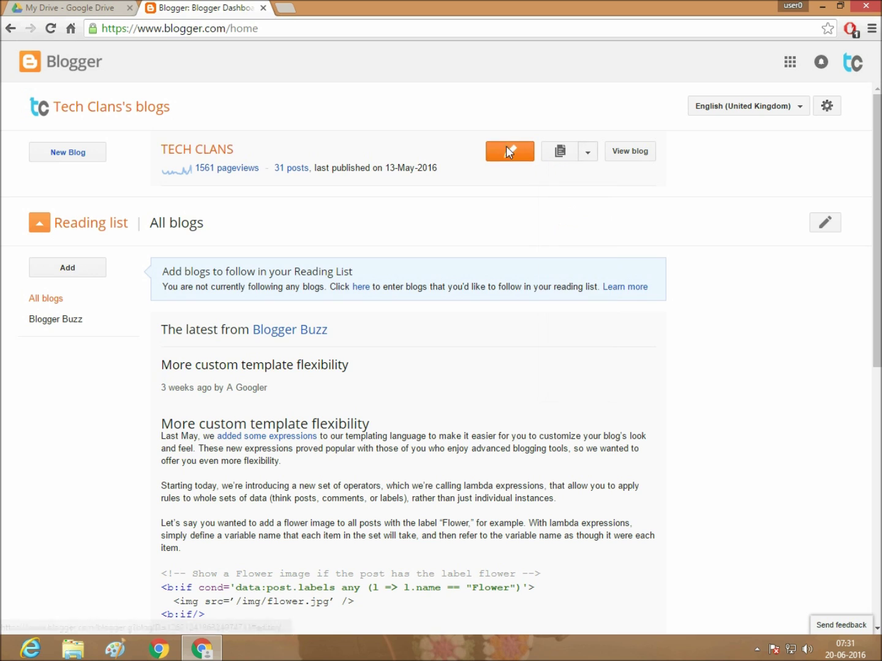
left_click(100, 7)
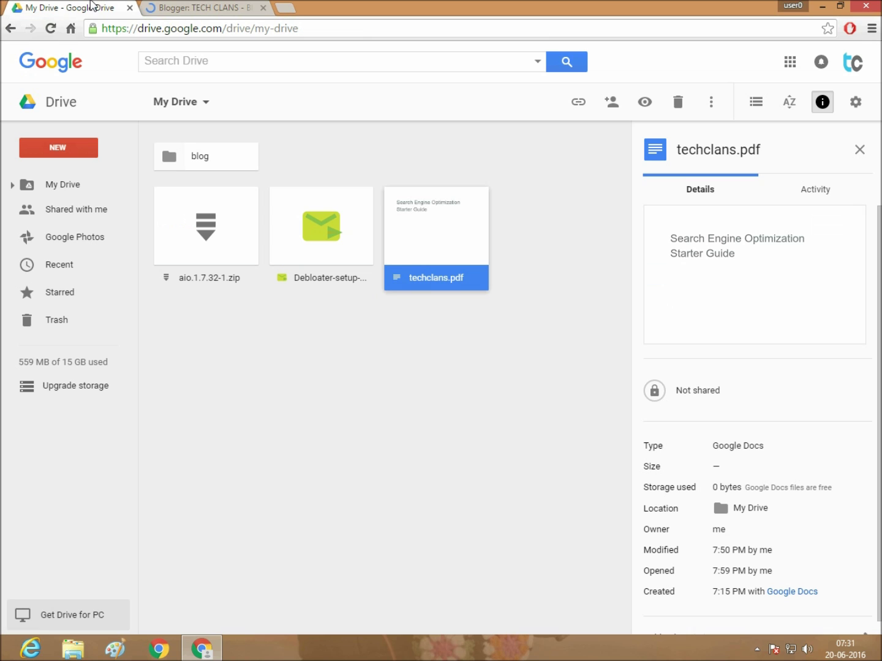
- Set techclans.pdf link sharing to 'On - Public on the web' and save
right_click(463, 238)
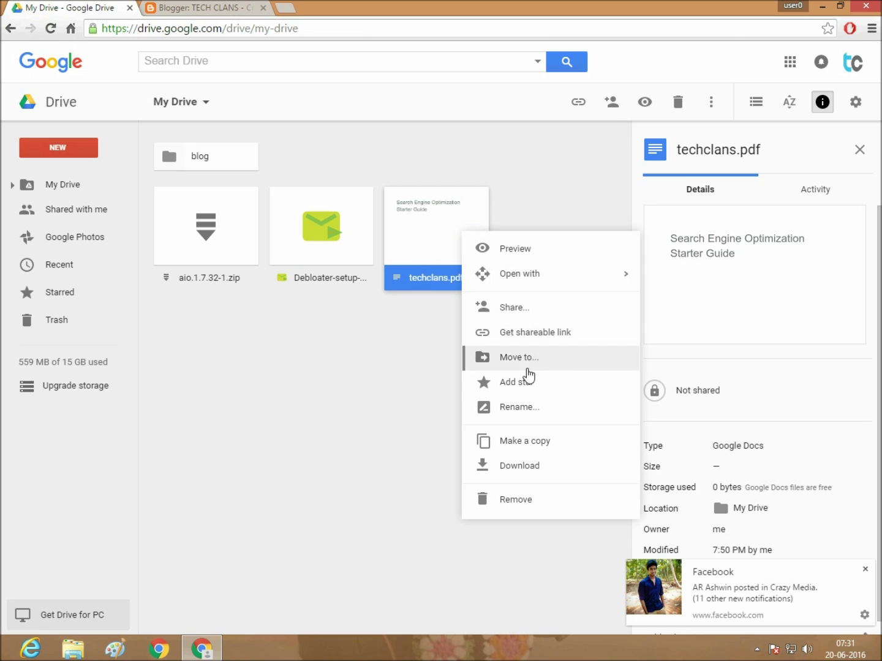
left_click(524, 308)
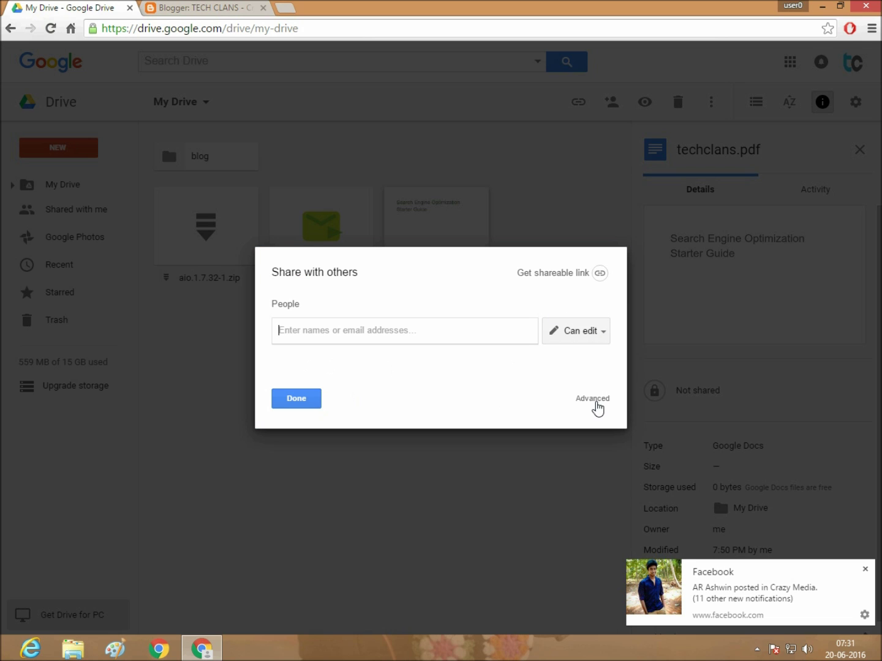
left_click(594, 400)
left_click(580, 281)
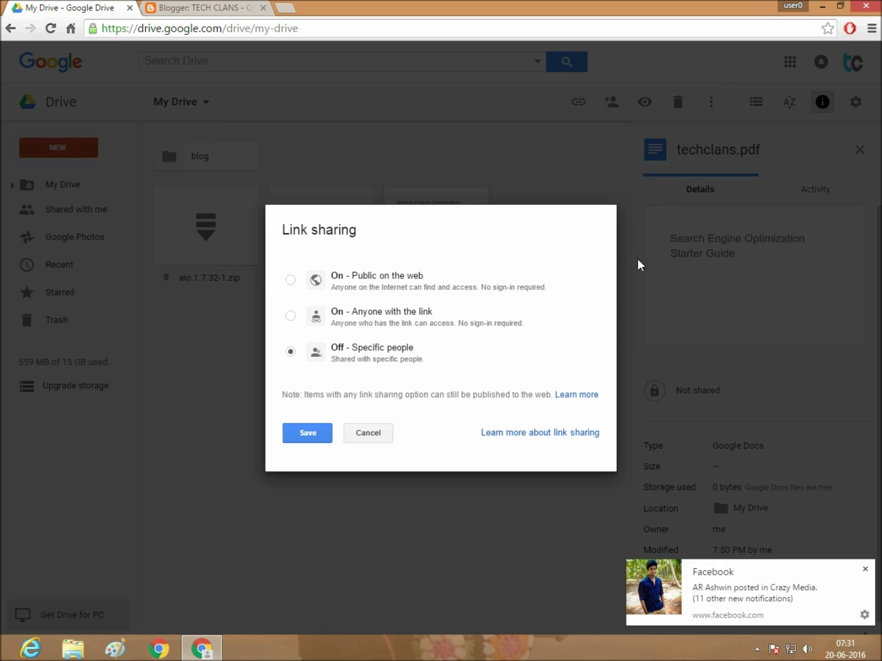
left_click(294, 279)
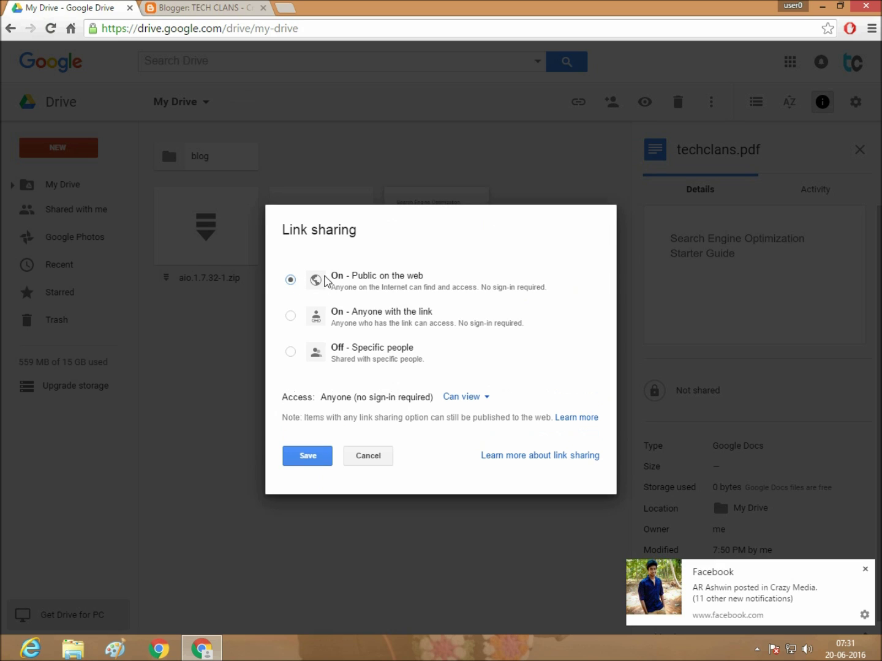
left_click(297, 461)
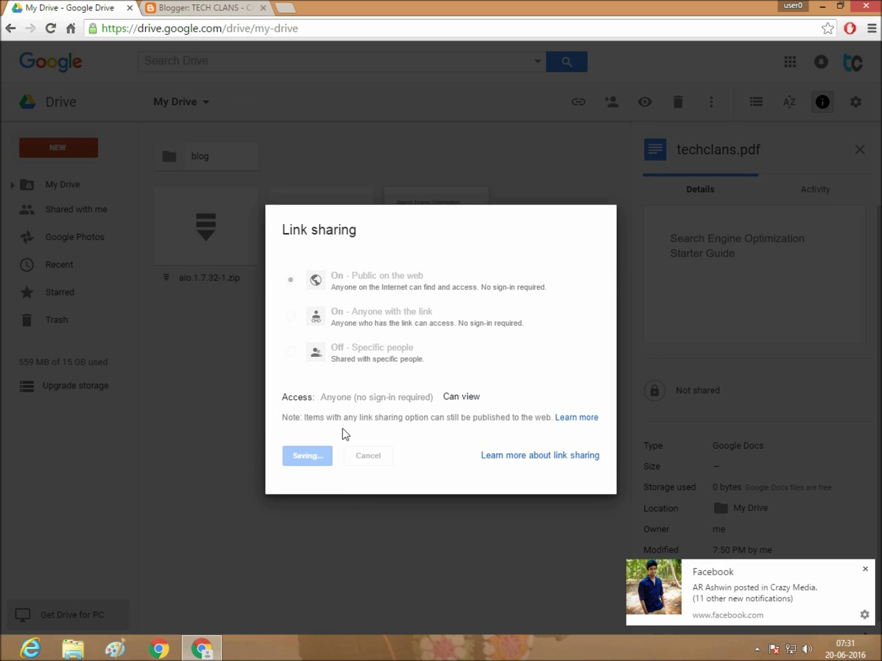
left_click(302, 533)
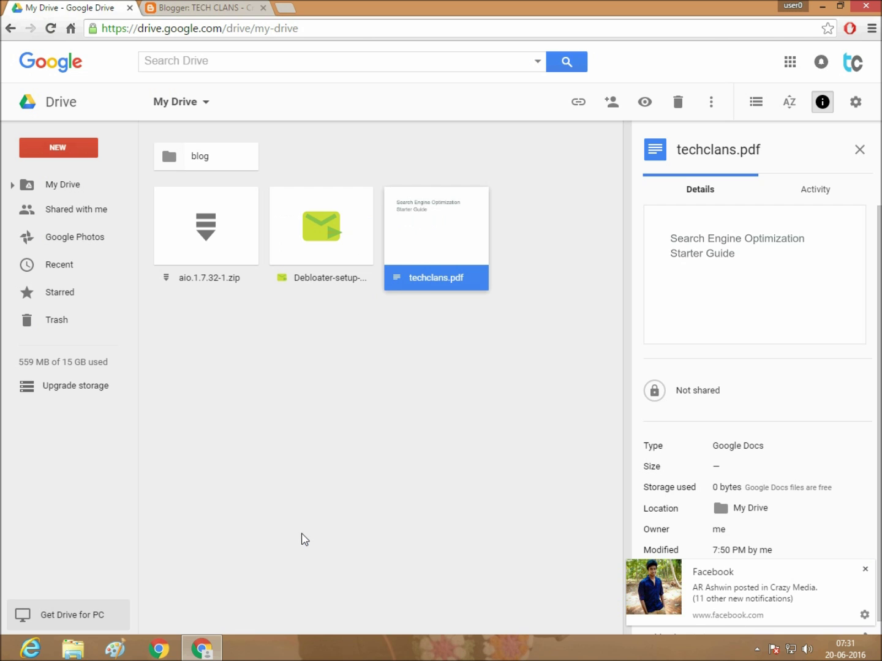
left_click(200, 7)
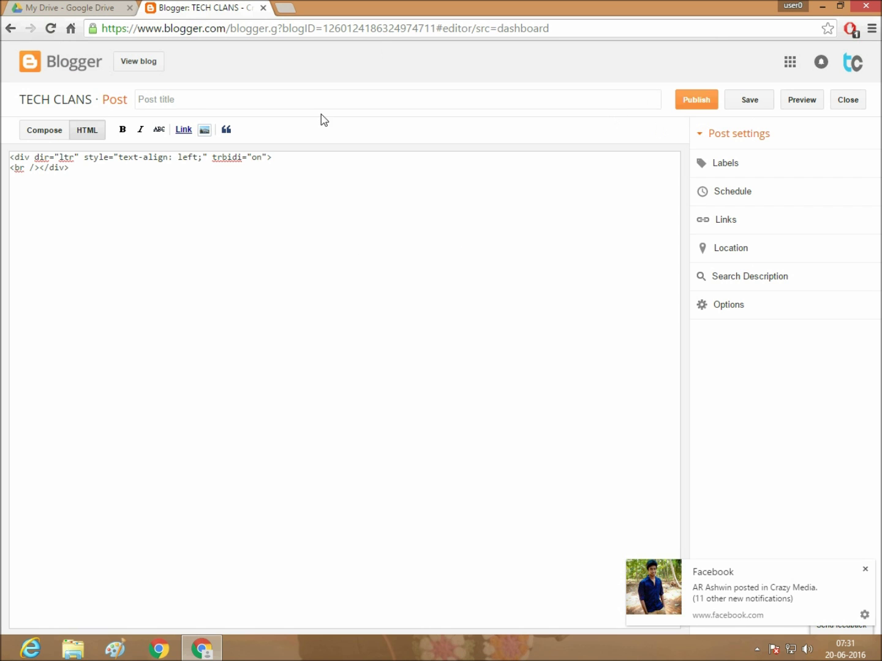
- Add a line break after 'hi' in HTML view, then open the iframe text file
left_click(53, 130)
left_click(145, 162)
type("hi")
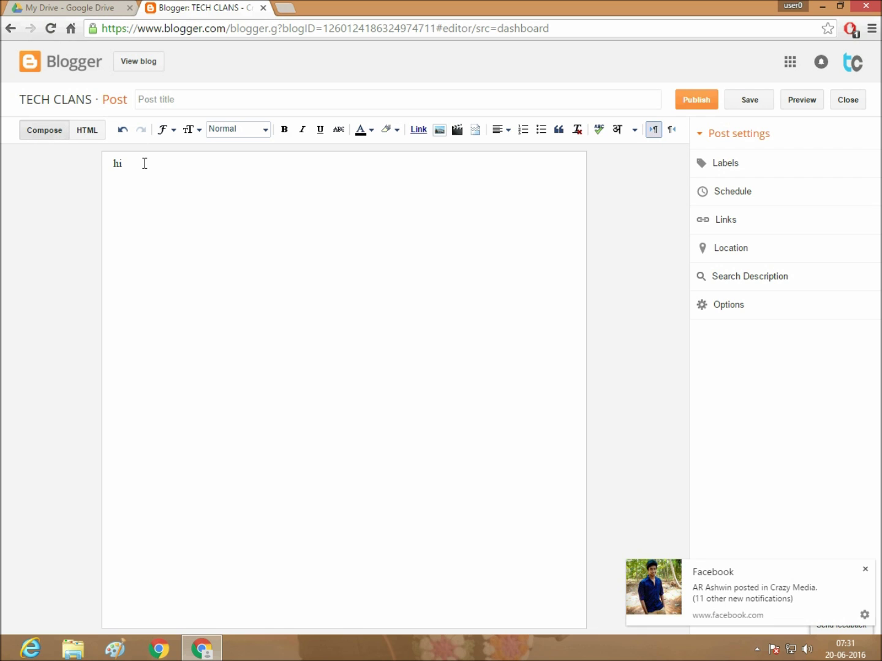
left_click(82, 133)
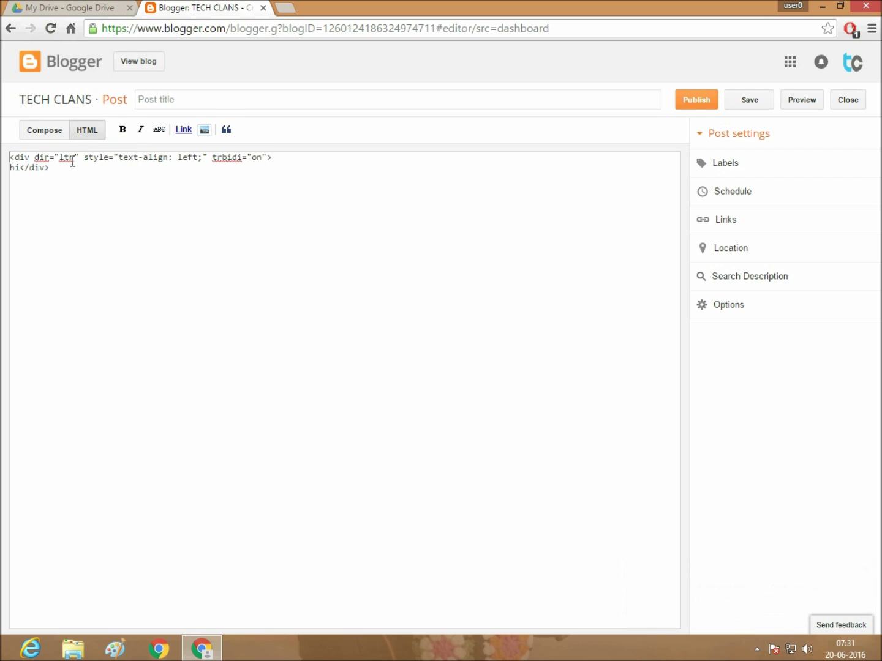
key("Return")
key("super+d")
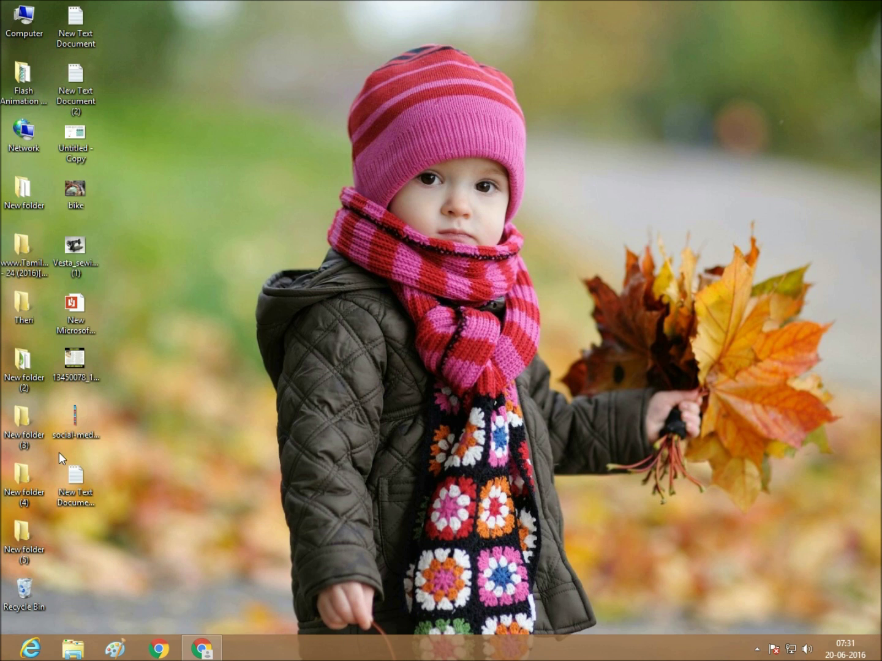
double_click(81, 468)
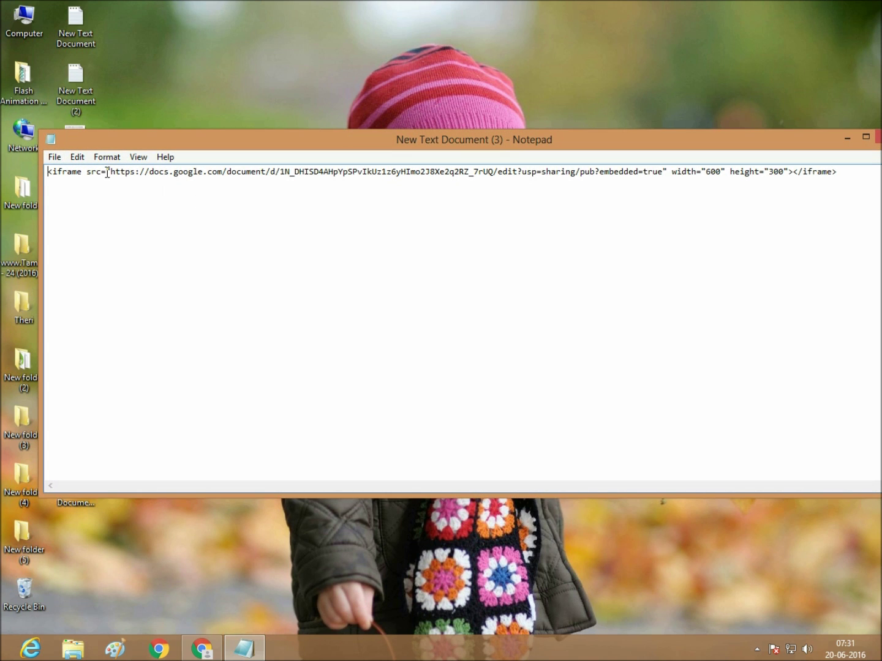
- Replace the old iframe src link with the pasted Google Docs /pub?embedded=true address
left_click_drag(139, 173, 199, 172)
left_click_drag(377, 172, 396, 176)
key("BackSpace")
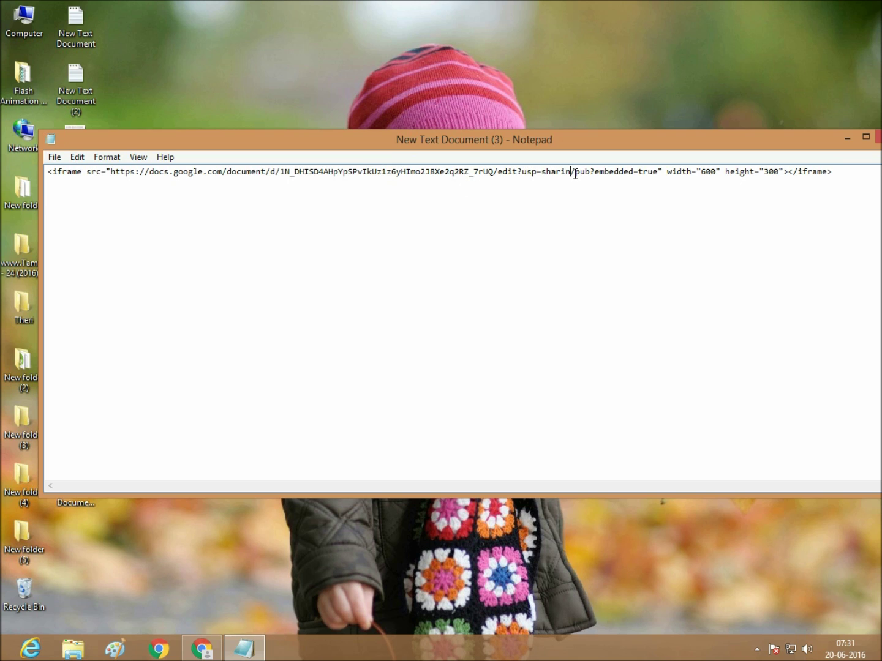
key("BackSpace")
key("BackSpace")
key("BackSpace")
key("BackSpace")
key("BackSpace")
key("BackSpace")
key("BackSpace")
key("BackSpace")
key("BackSpace")
key("BackSpace")
key("BackSpace")
key("BackSpace")
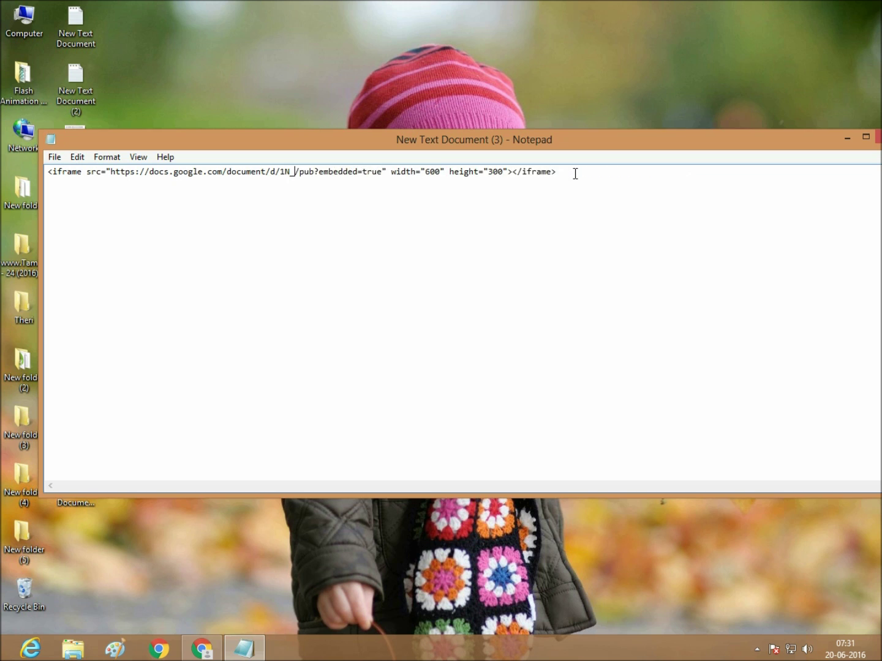
key("BackSpace")
key("BackSpace")
key("BackSpace")
key("BackSpace")
key("BackSpace")
key("BackSpace")
key("BackSpace")
key("BackSpace")
key("BackSpace")
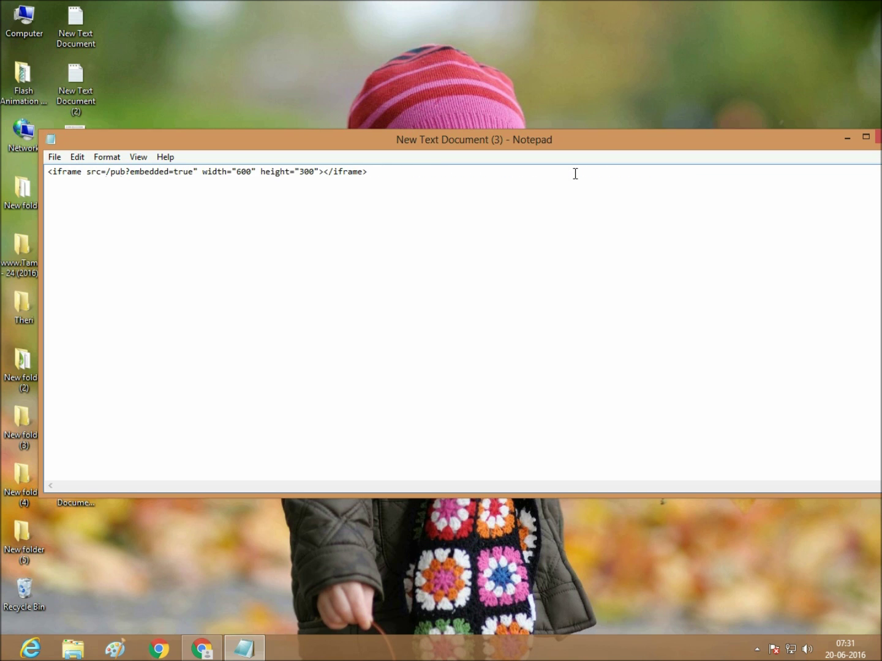
type("\"")
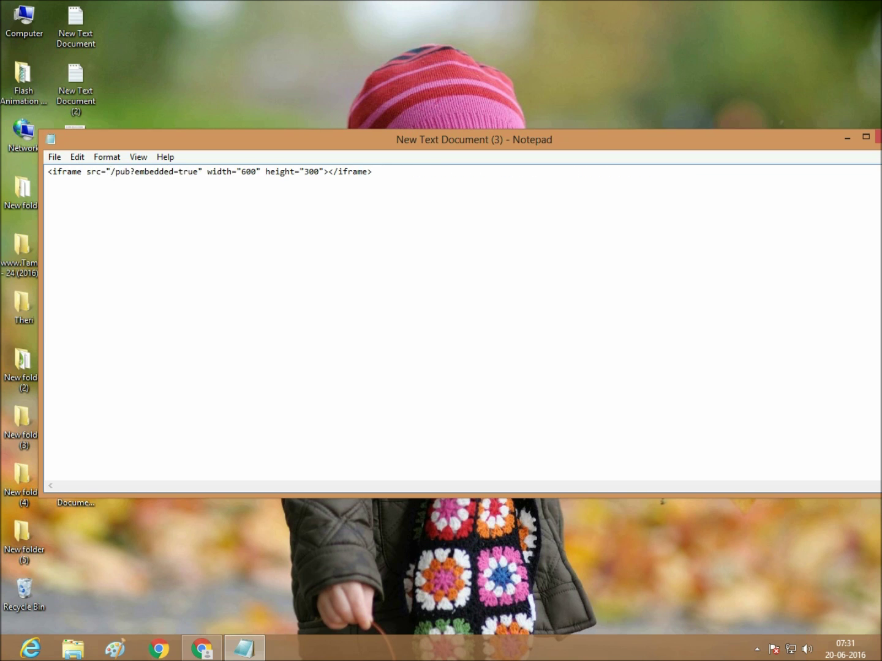
type("https://docs.google.com/document/d/1N_DHISD4AHpYpSPvIkUz1z6yHImo2J8Xe2q2RZ_7rUQ")
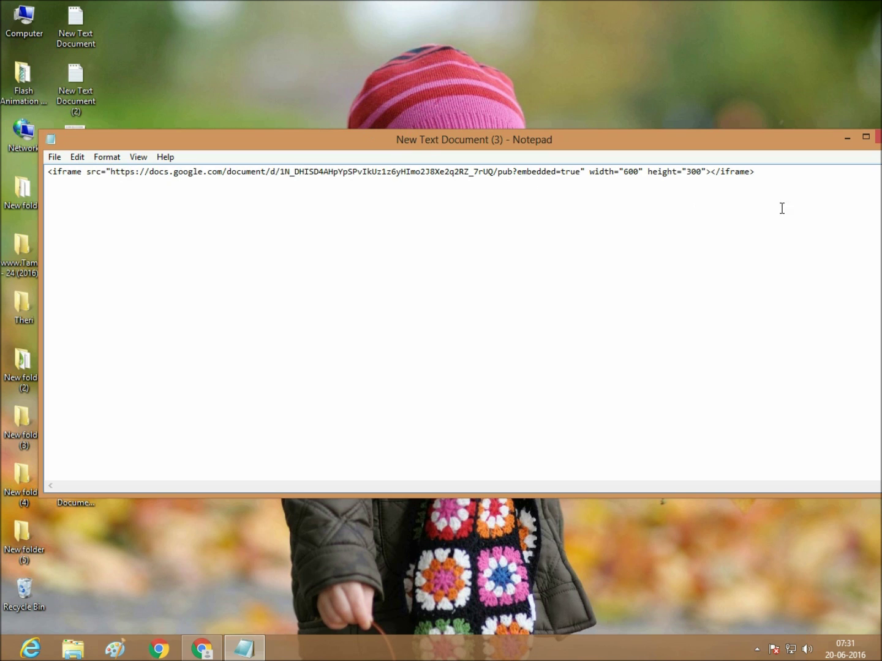
- Select the entire embed code line and return to the Blogger post editor
key("ctrl+a")
key("ctrl+c")
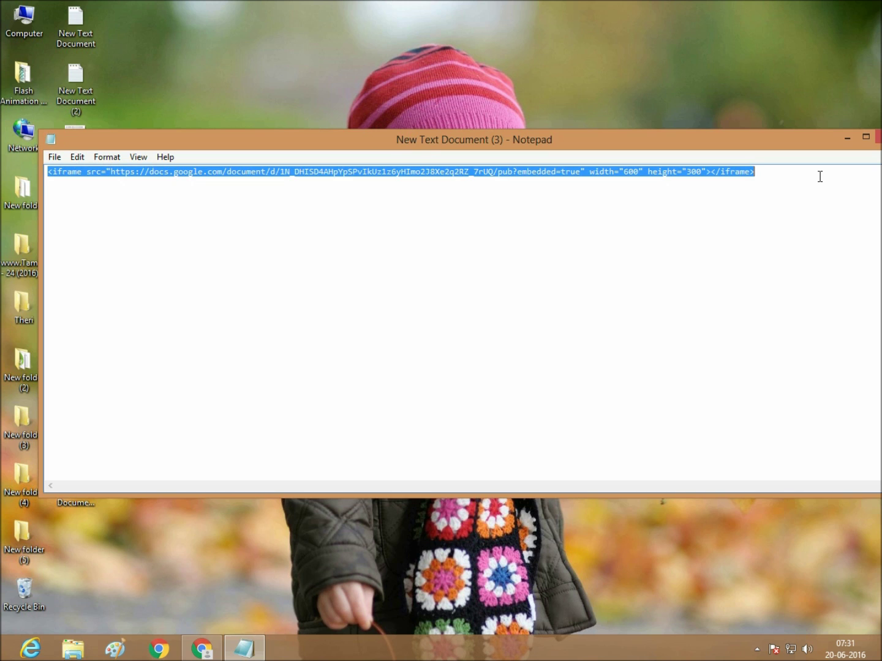
left_click(847, 137)
mouse_move(159, 649)
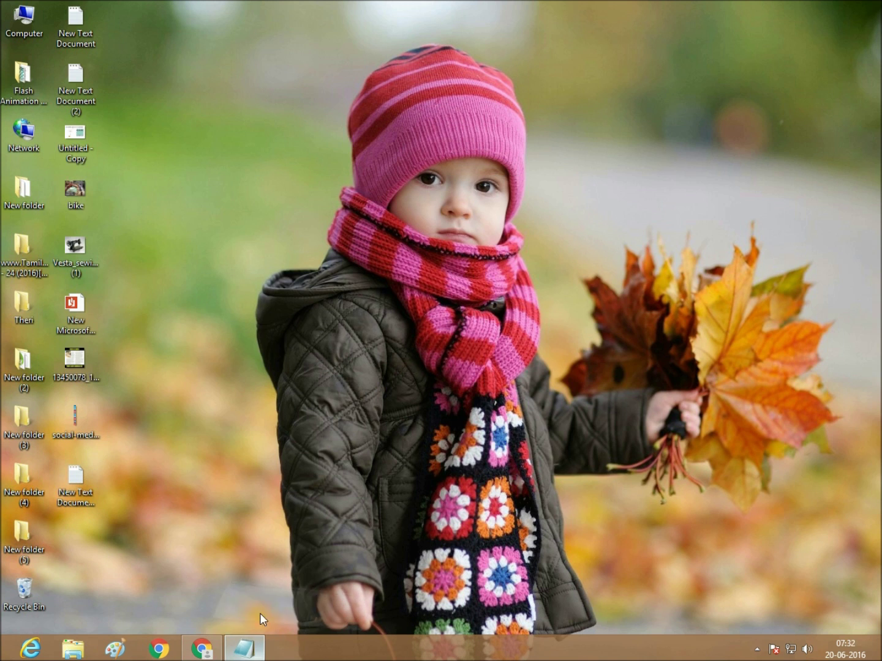
left_click(244, 648)
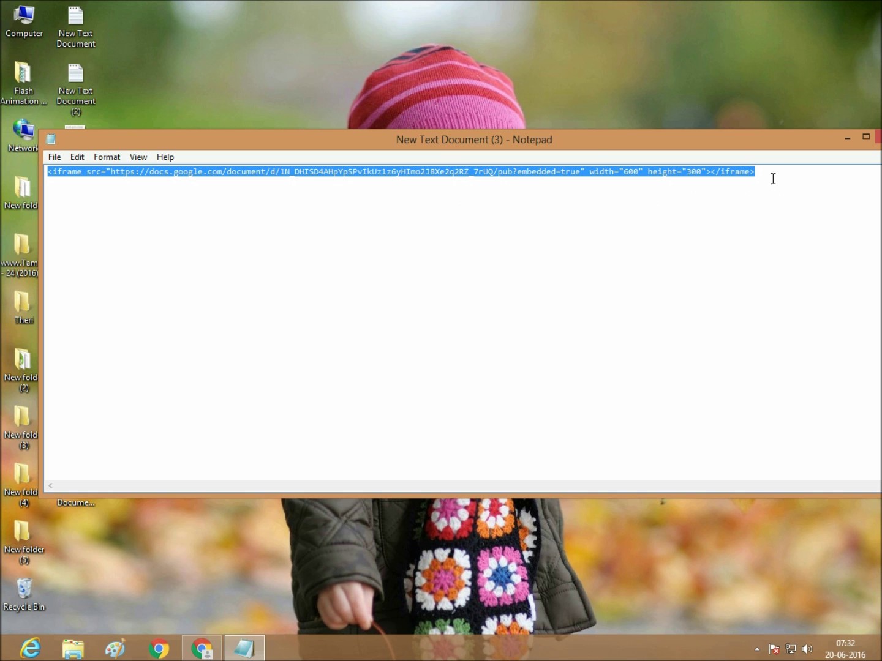
left_click(847, 137)
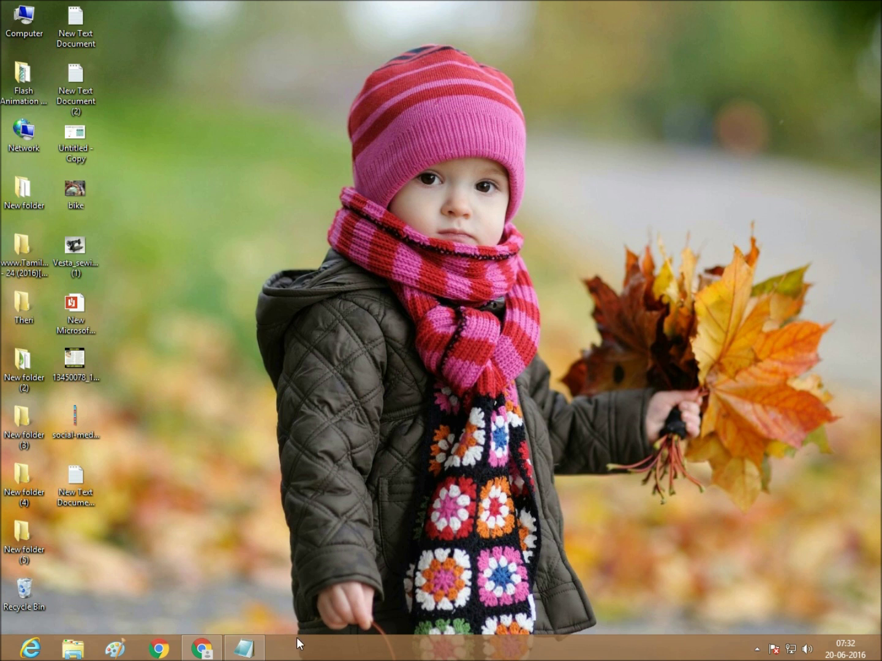
left_click(202, 648)
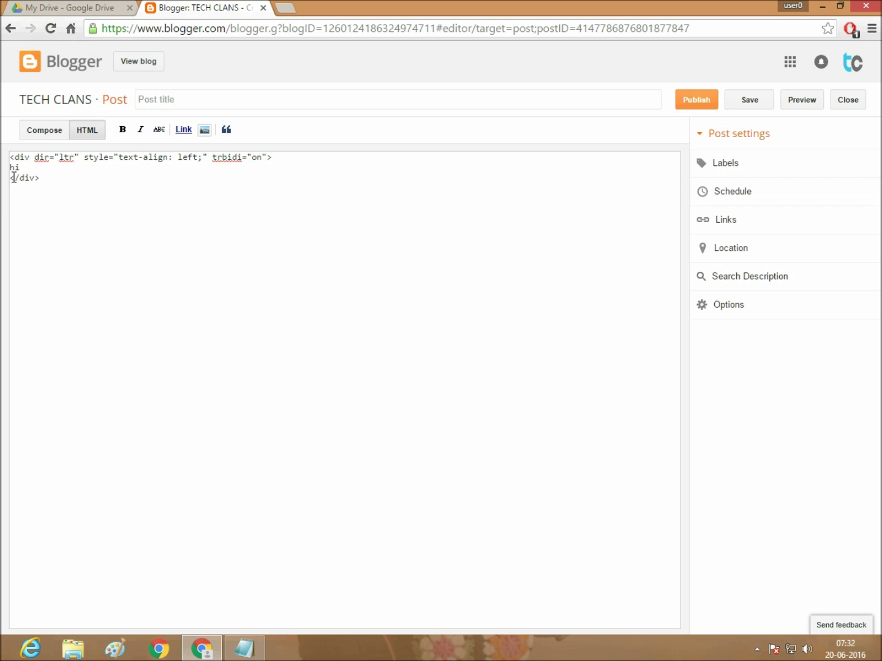
- Paste the iframe embed code after 'hi', save the draft, and preview it
key("ctrl+v")
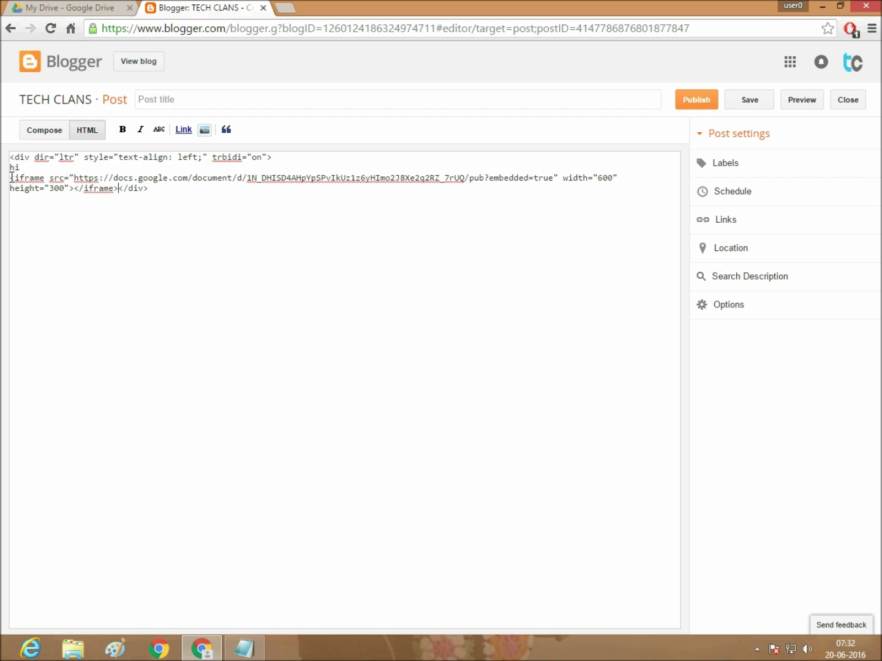
left_click(752, 101)
left_click(811, 101)
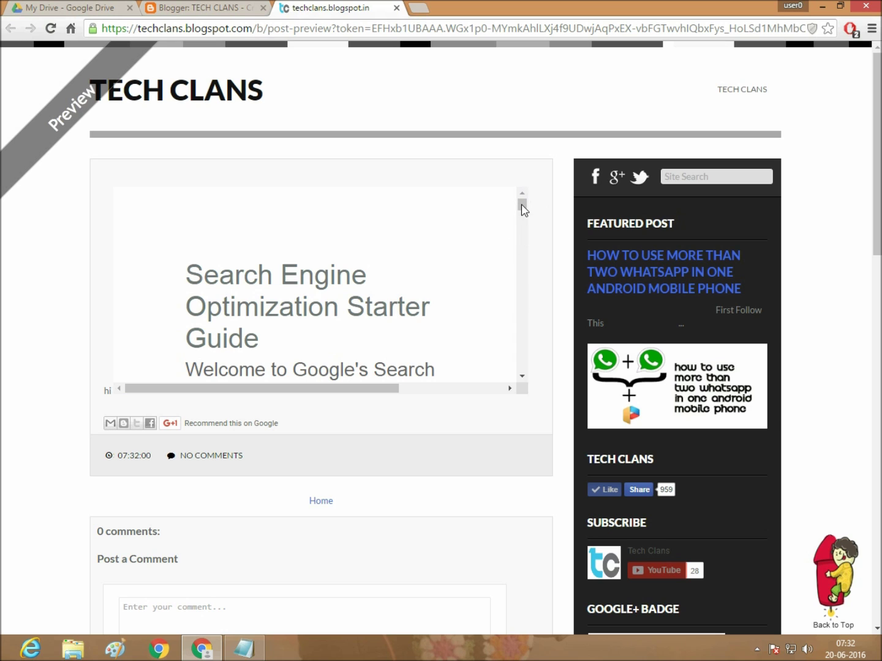
- Close the old preview, change the iframe width to 900, and preview again
left_click(184, 4)
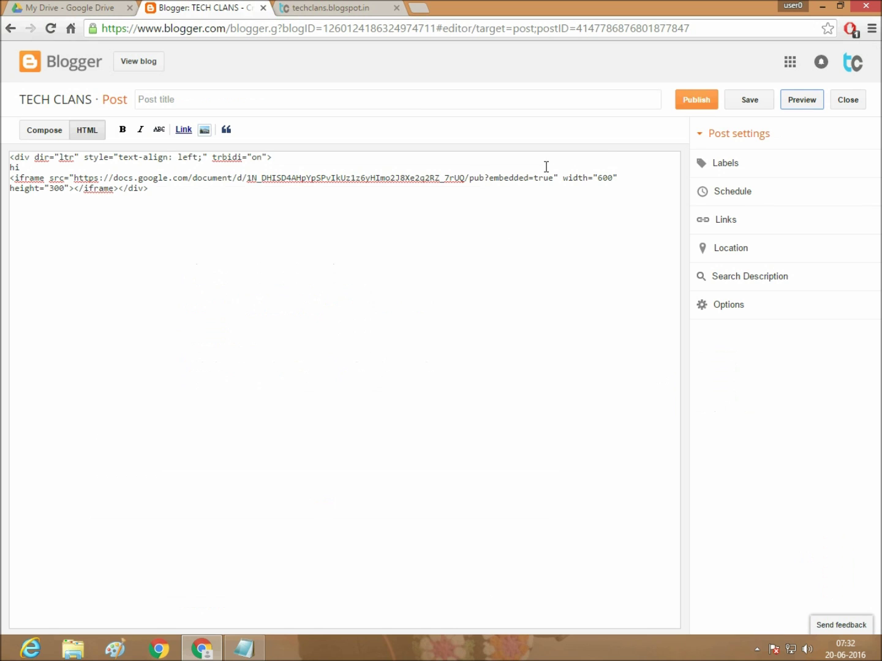
left_click(614, 178)
left_click(388, 12)
left_click(396, 8)
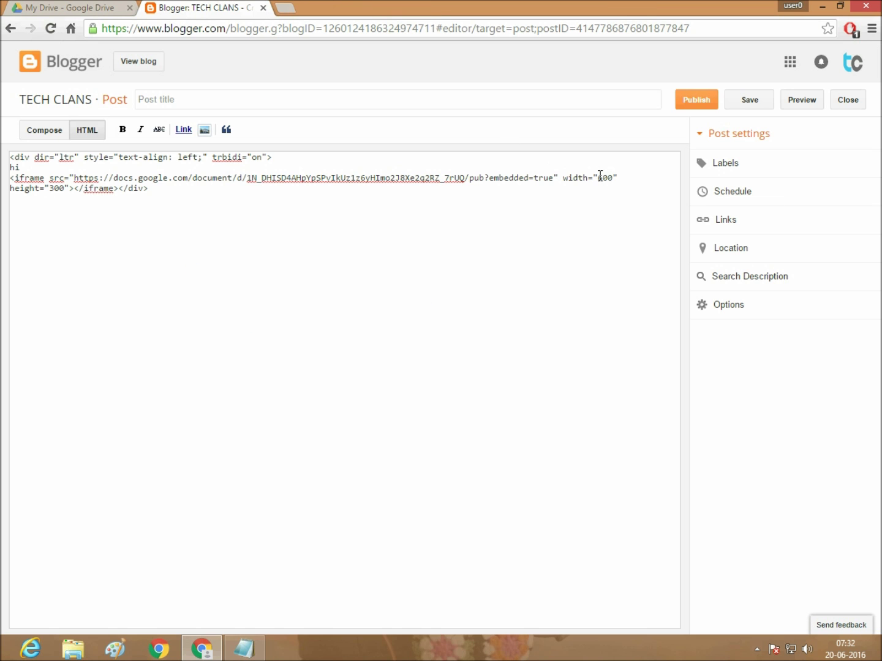
key("BackSpace")
key("BackSpace")
key("BackSpace")
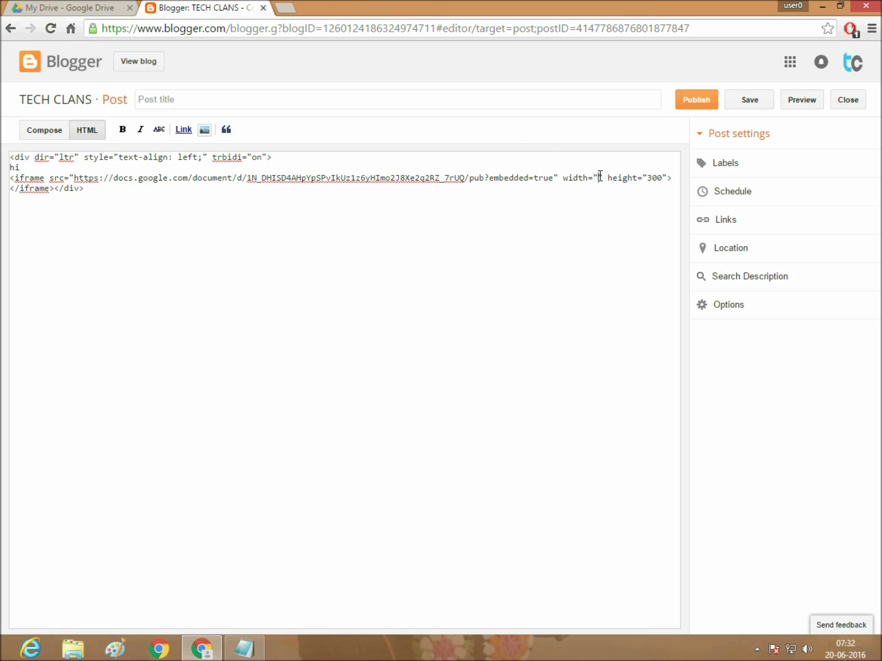
type("20")
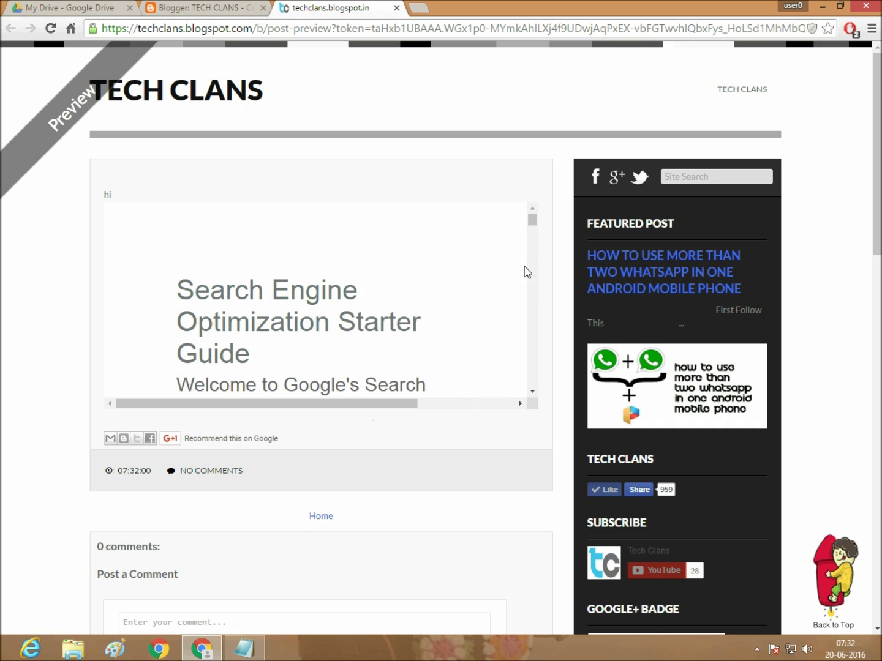
left_click(237, 6)
left_click(319, 5)
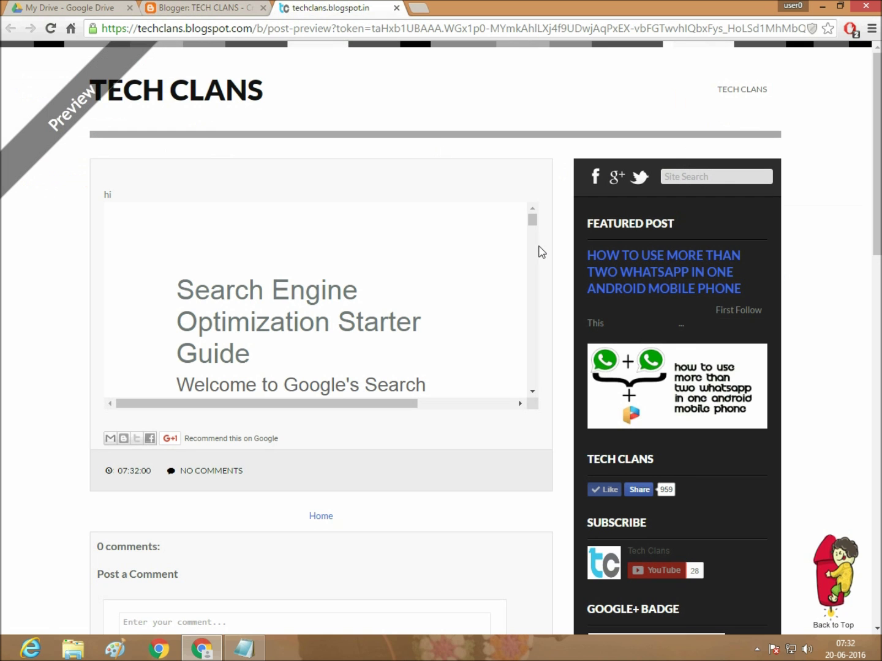